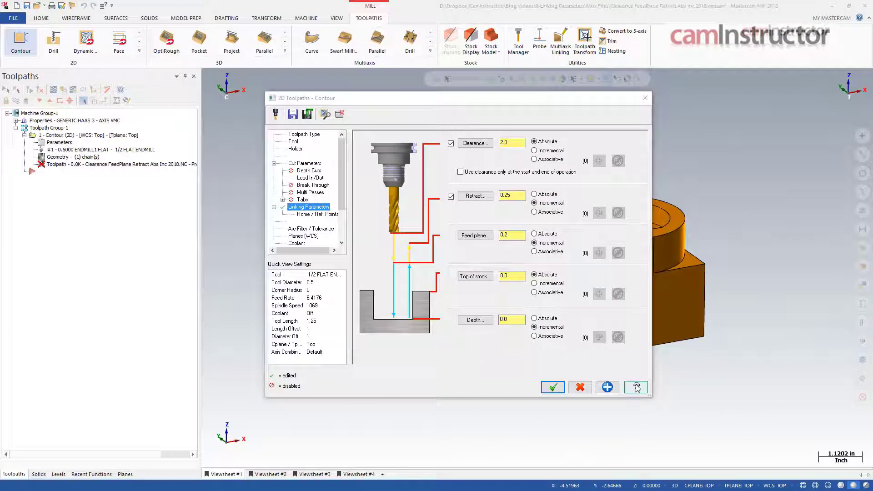
# Read the help page describing the linking parameters, then close it.
pyautogui.click(636, 387)
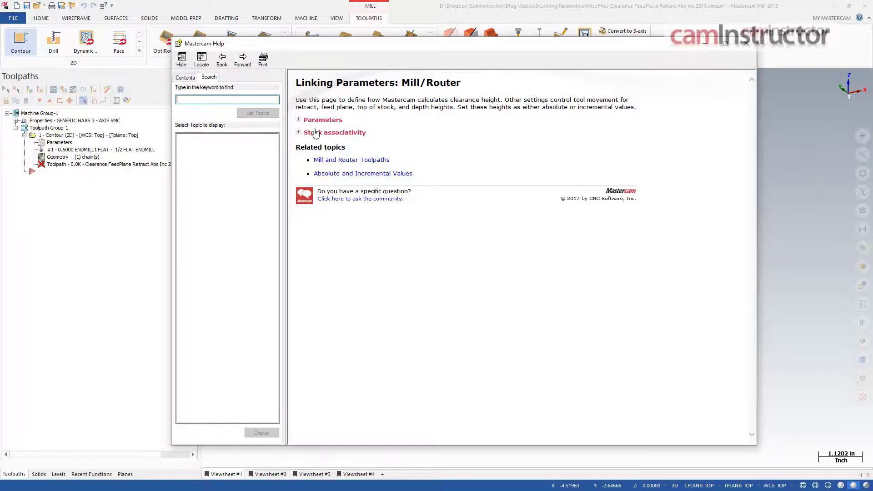
pyautogui.click(298, 120)
pyautogui.scroll(-10, 371, 195)
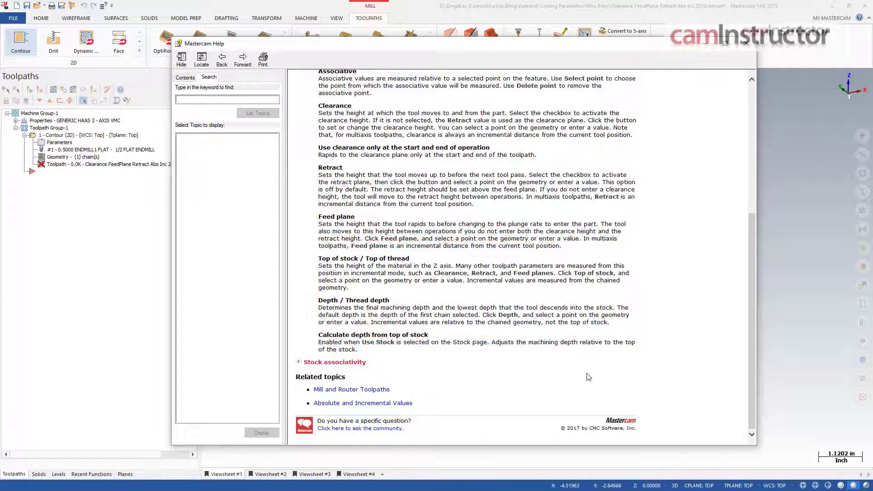
pyautogui.click(746, 43)
# Discard the existing contour and start a new one chained on the round boss's top edge.
pyautogui.click(645, 97)
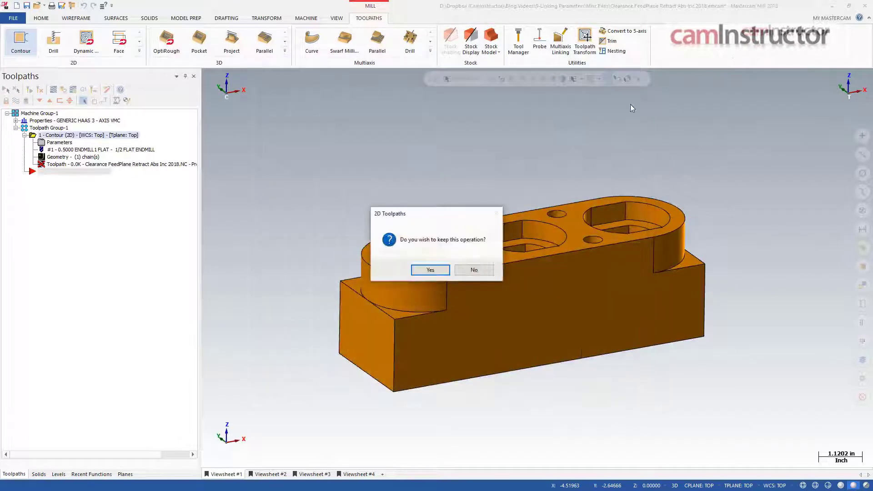
pyautogui.click(473, 271)
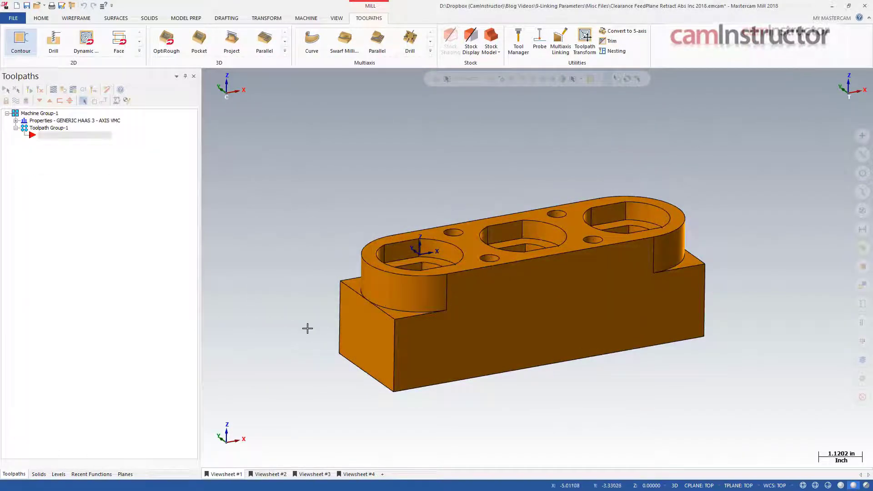
pyautogui.click(22, 48)
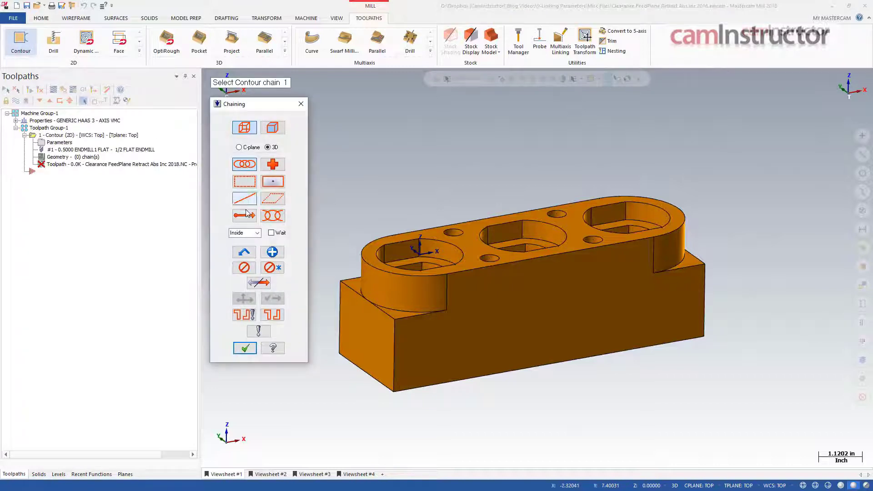
pyautogui.click(411, 278)
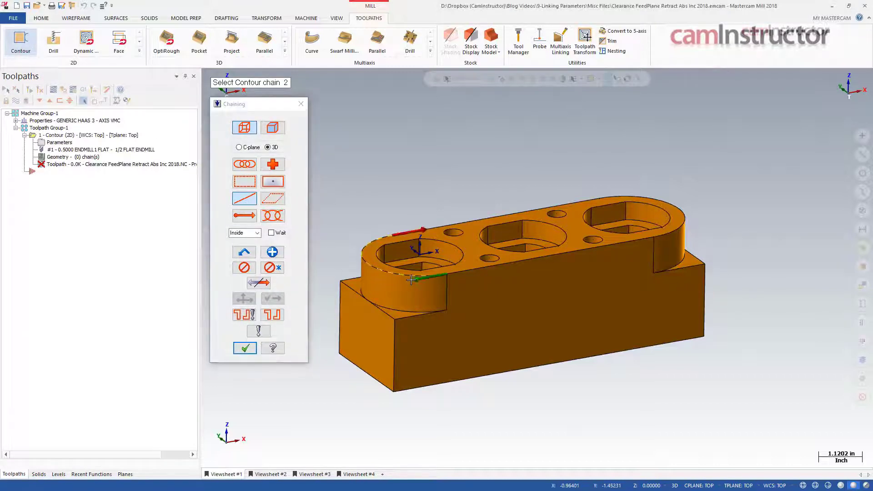
pyautogui.click(245, 348)
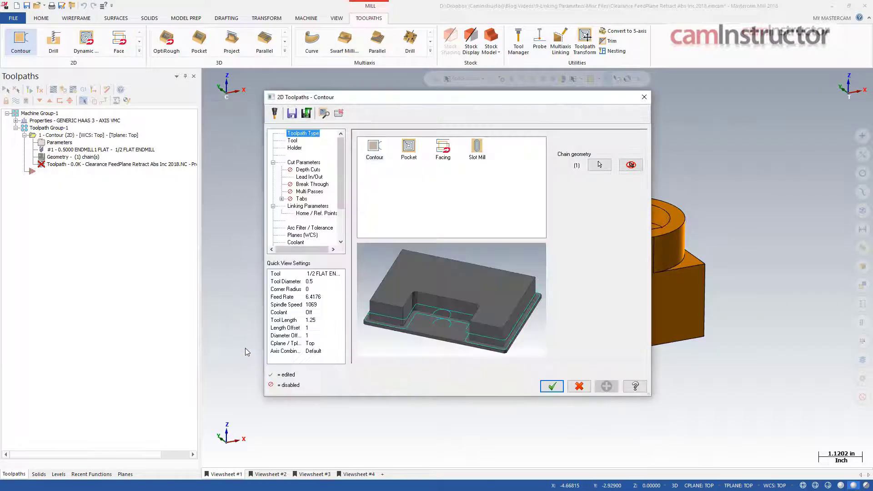
# Enable 2.0 clearance and set an absolute depth of -1.0, then generate the contour.
pyautogui.click(309, 207)
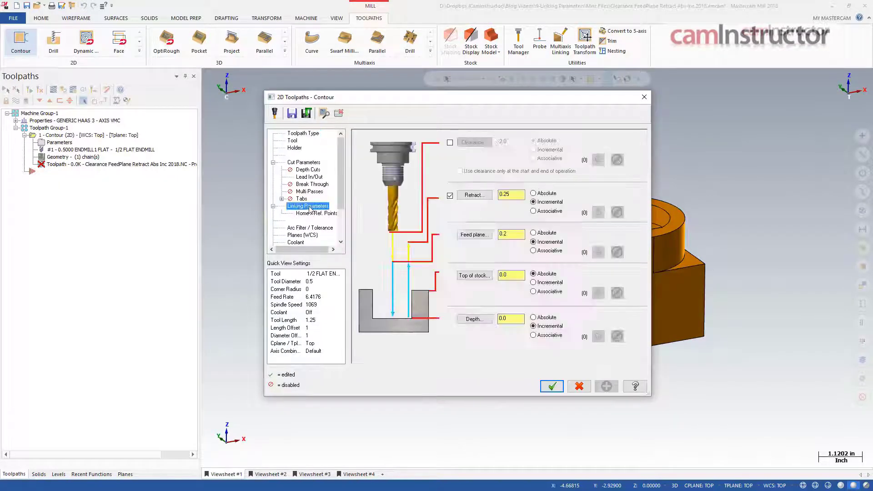
pyautogui.click(450, 142)
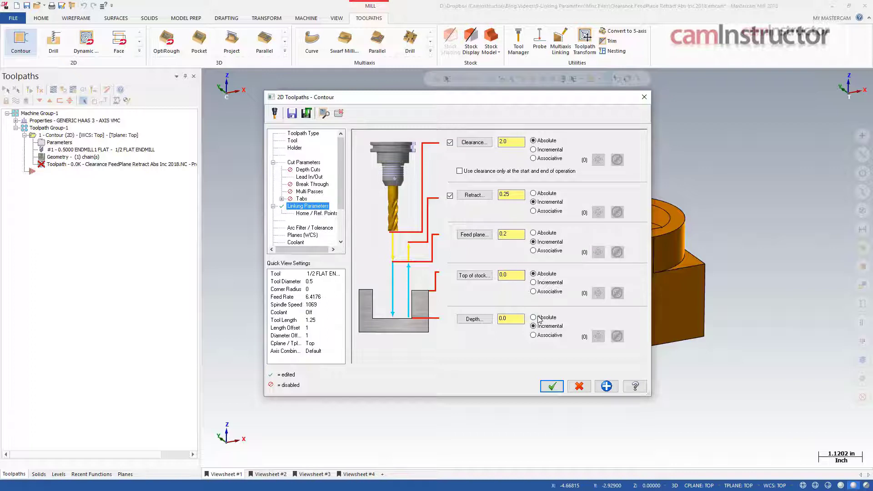
pyautogui.doubleClick(505, 319)
pyautogui.write('-')
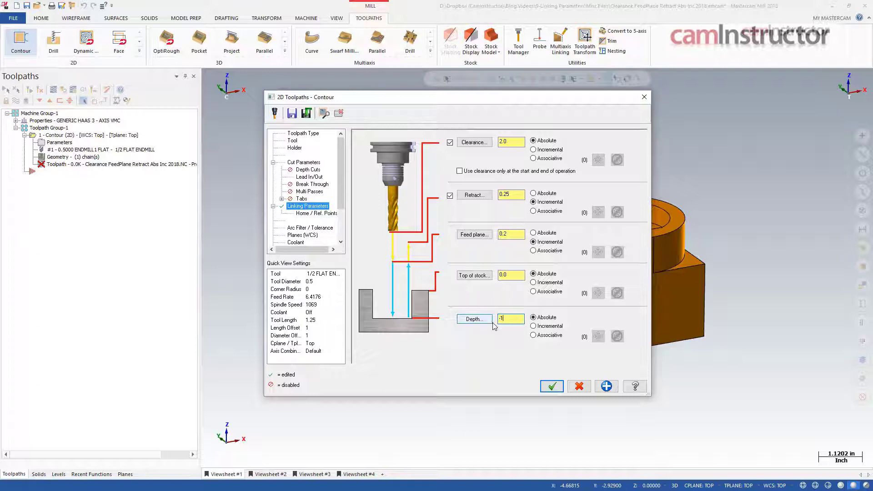
pyautogui.write('1.0')
pyautogui.click(553, 386)
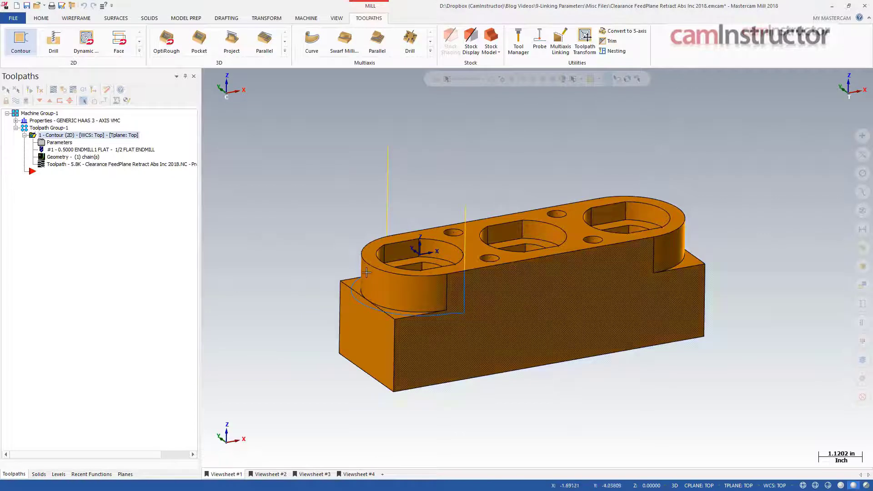
# Create a second contour with a partial chain along the round boss's bottom edge.
pyautogui.click(31, 45)
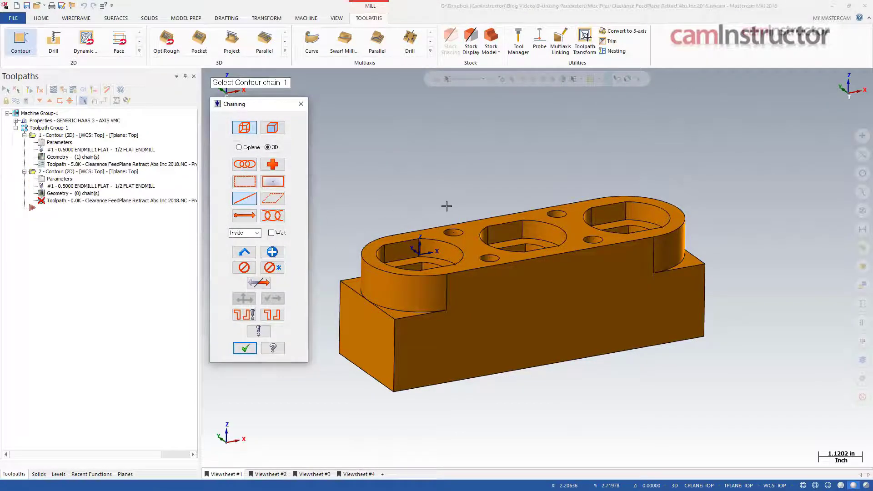
pyautogui.moveTo(446, 203); pyautogui.dragTo(446, 204, button='middle')
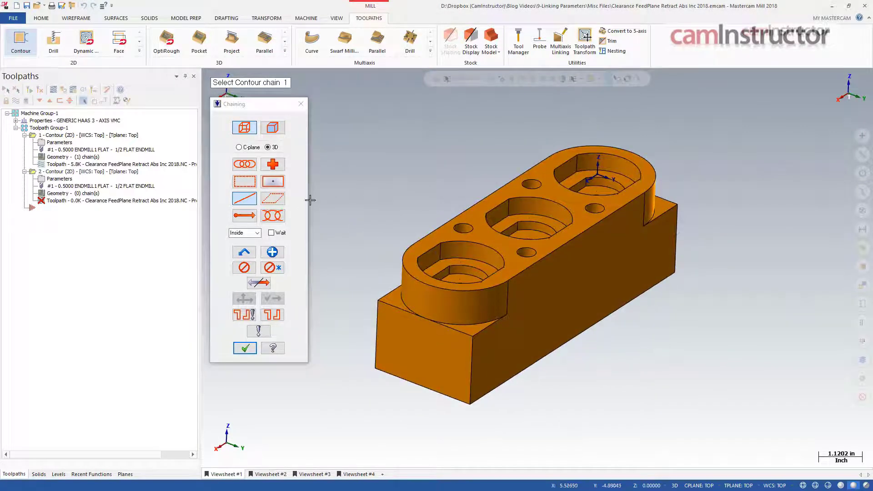
pyautogui.click(273, 216)
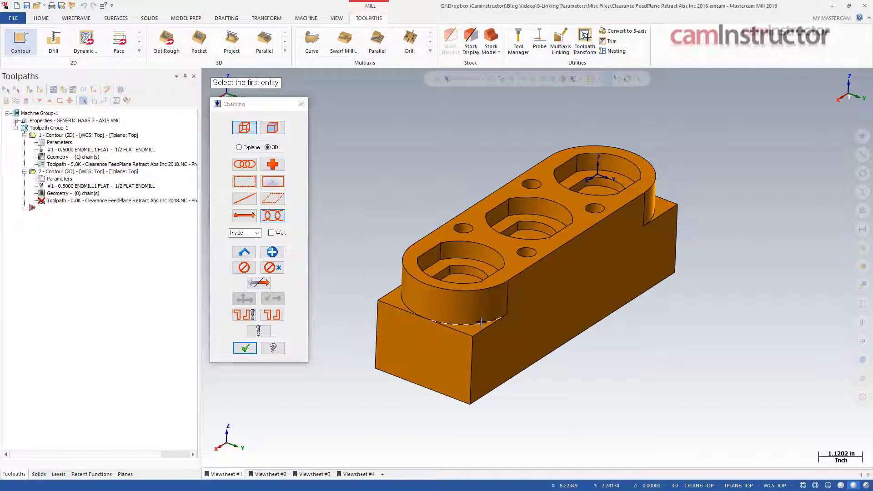
pyautogui.click(402, 296)
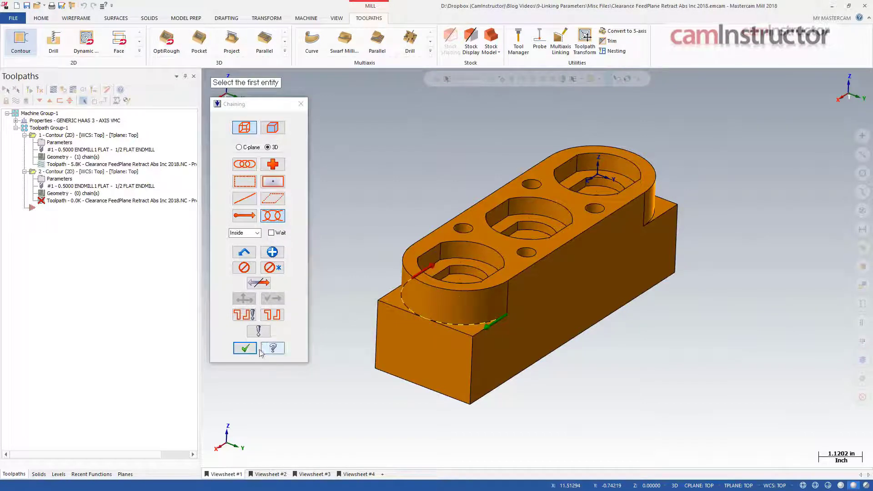
pyautogui.click(245, 348)
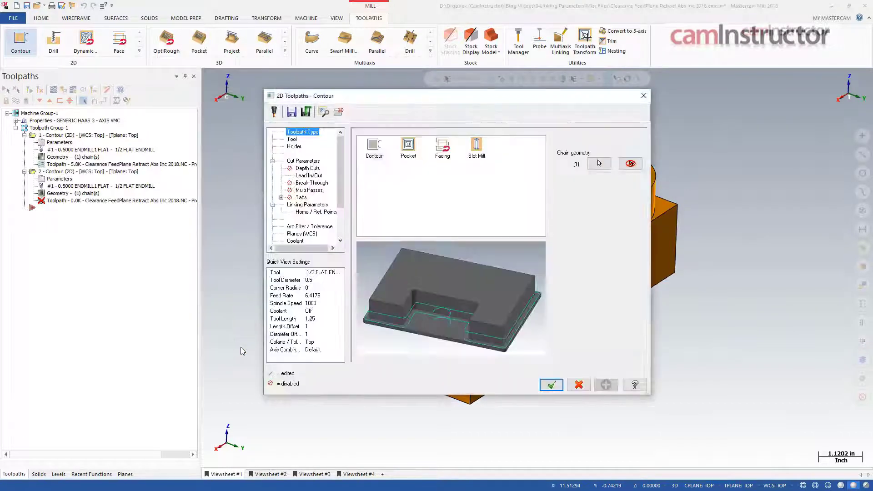
# Set the second contour's depth to incremental 0.0 and generate the toolpath.
pyautogui.click(307, 205)
pyautogui.click(548, 325)
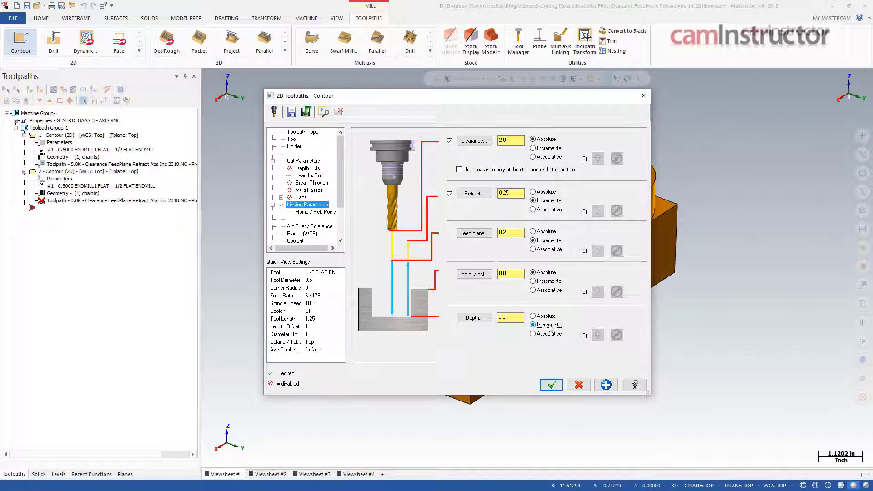
pyautogui.click(552, 386)
# Rotate the part to a top-down isometric view showing the pockets and holes.
pyautogui.moveTo(557, 386)
pyautogui.mouseDown(button='middle')
pyautogui.moveTo(556, 370)
pyautogui.moveTo(531, 355)
pyautogui.moveTo(495, 365)
pyautogui.moveTo(476, 381)
pyautogui.mouseUp(button='middle')
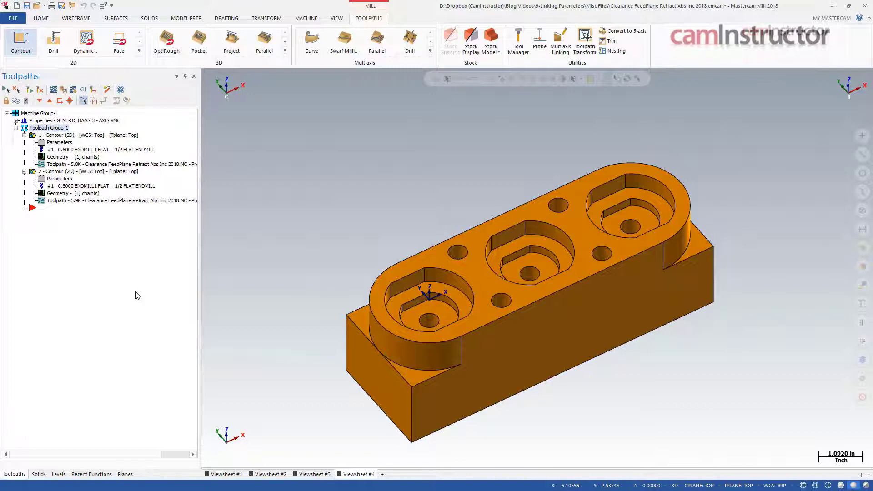
# Create a drill operation using the seven hole edges as drill points.
pyautogui.click(53, 44)
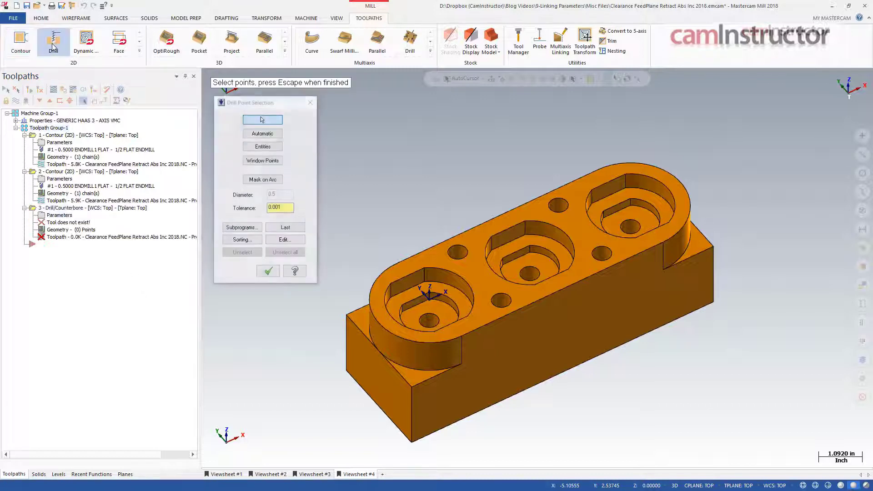
pyautogui.click(262, 145)
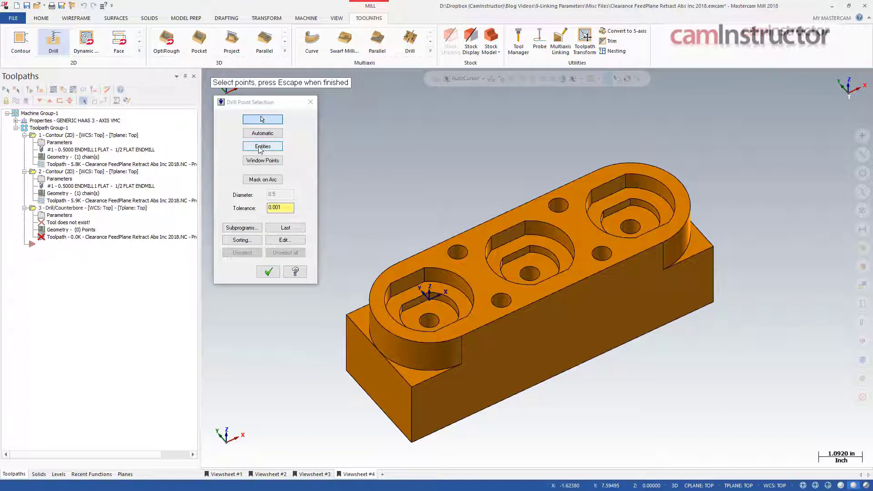
pyautogui.click(463, 258)
pyautogui.click(559, 211)
pyautogui.click(631, 231)
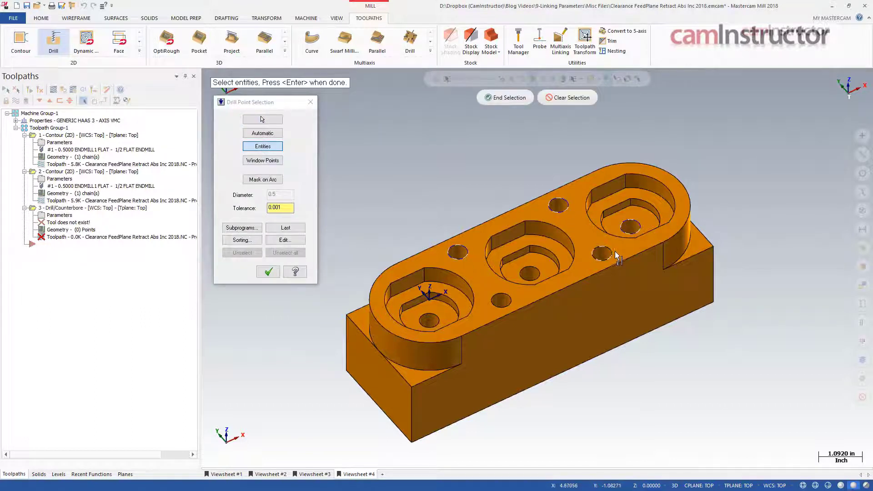
pyautogui.click(614, 252)
pyautogui.click(527, 266)
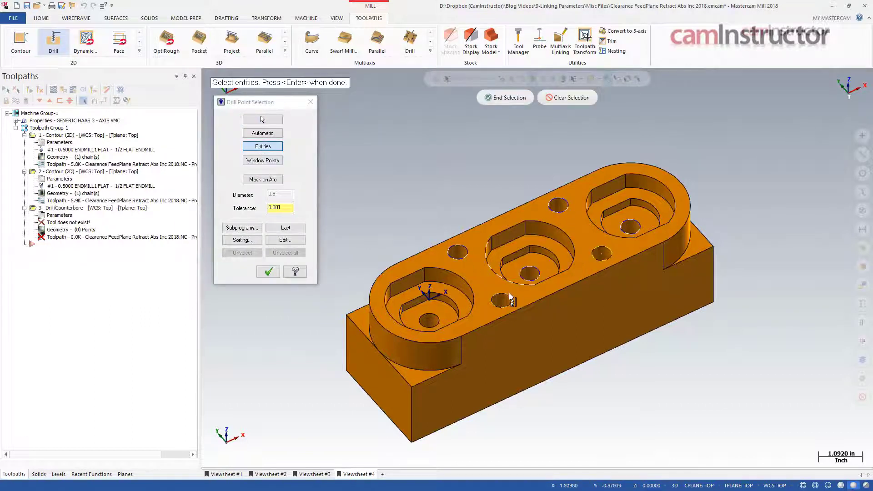
pyautogui.click(431, 317)
pyautogui.click(505, 98)
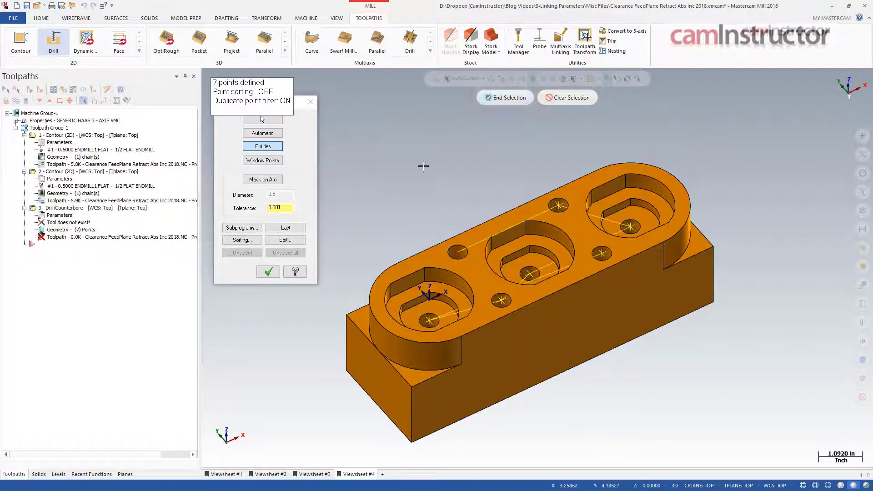
pyautogui.click(272, 275)
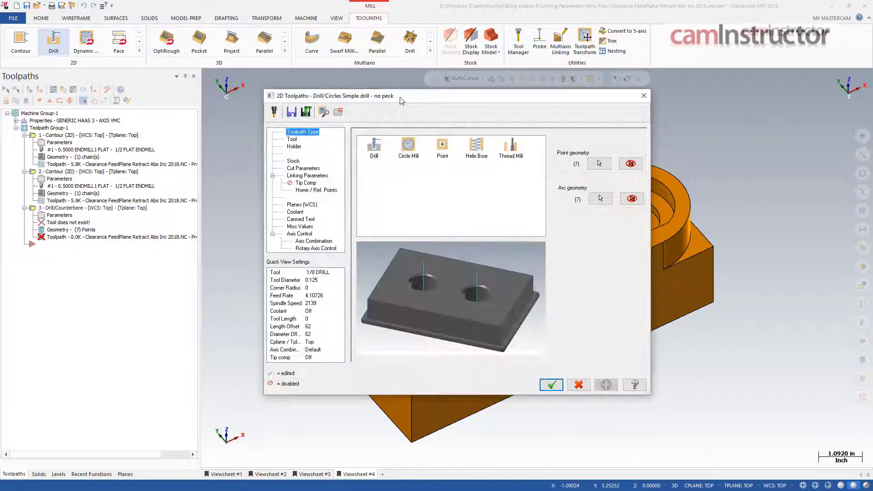
# Give the drill -0.1 depth, incremental top of stock and 2.0 clearance, then generate it.
pyautogui.moveTo(401, 100); pyautogui.dragTo(369, 82)
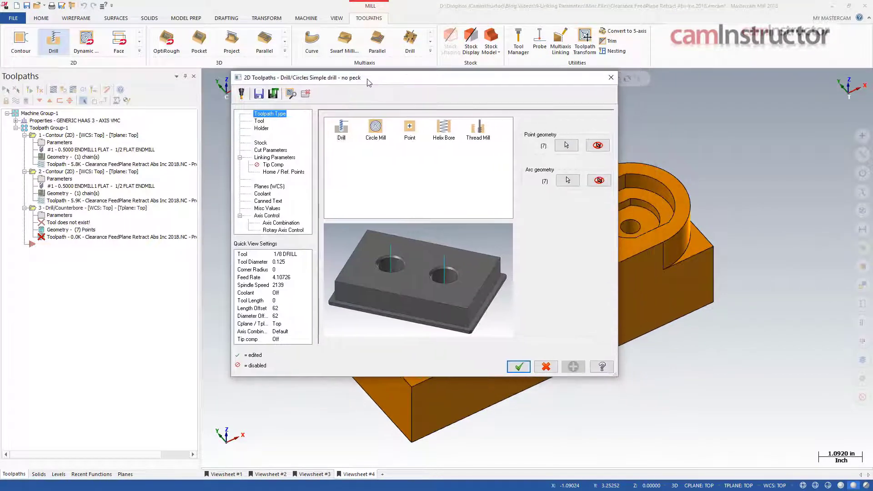
pyautogui.click(275, 157)
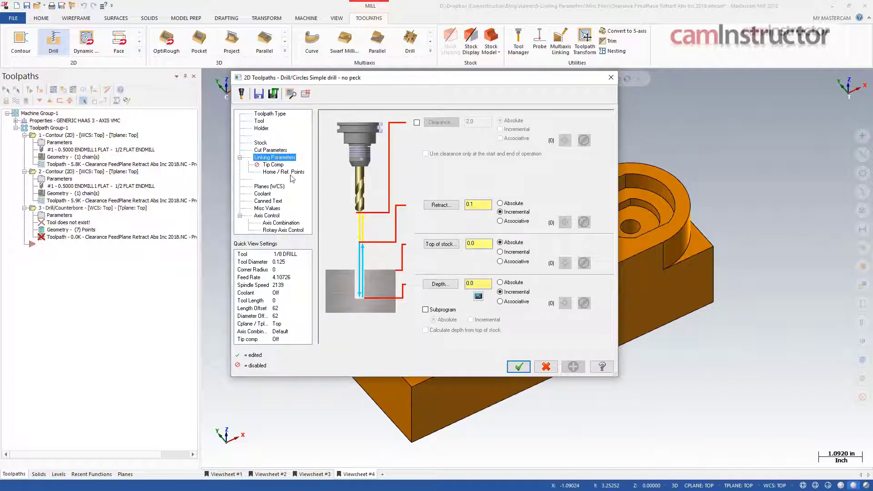
pyautogui.doubleClick(482, 283)
pyautogui.write('-0.1')
pyautogui.click(513, 253)
pyautogui.click(417, 123)
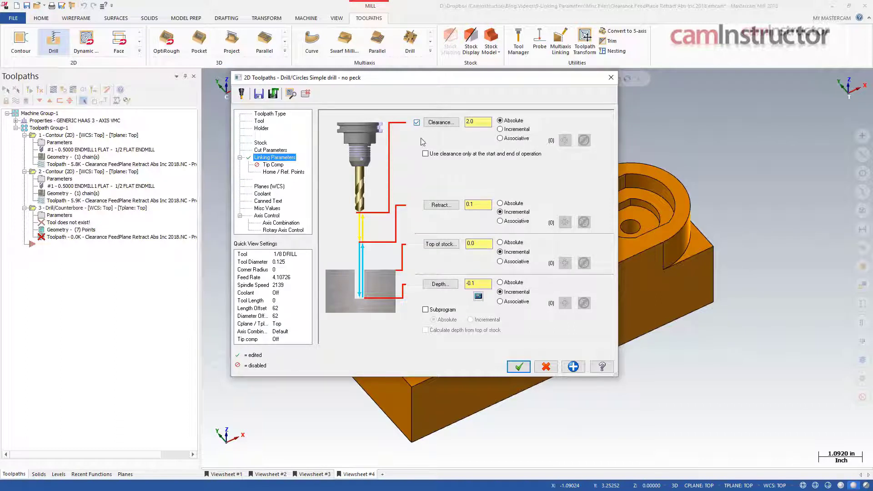
pyautogui.click(517, 366)
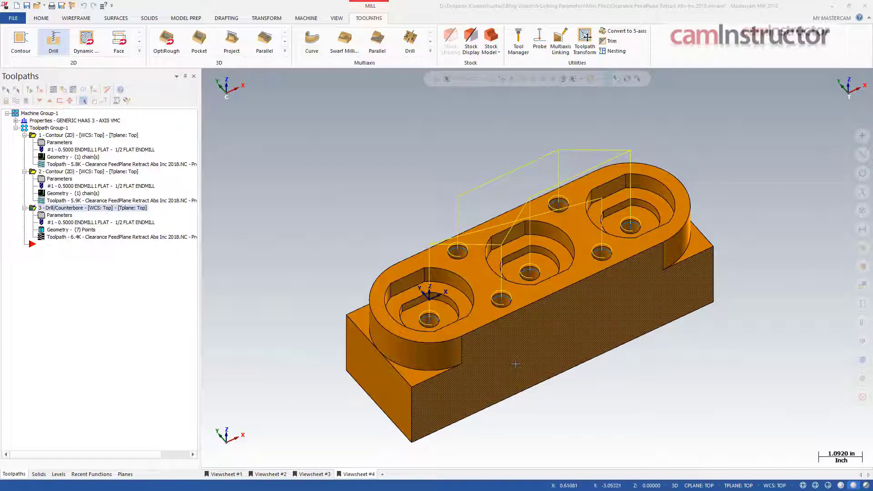
# Post the operations to 'Clearance FeedPlane Retract Abs Inc 2018.NC' and close Code Expert.
pyautogui.click(88, 89)
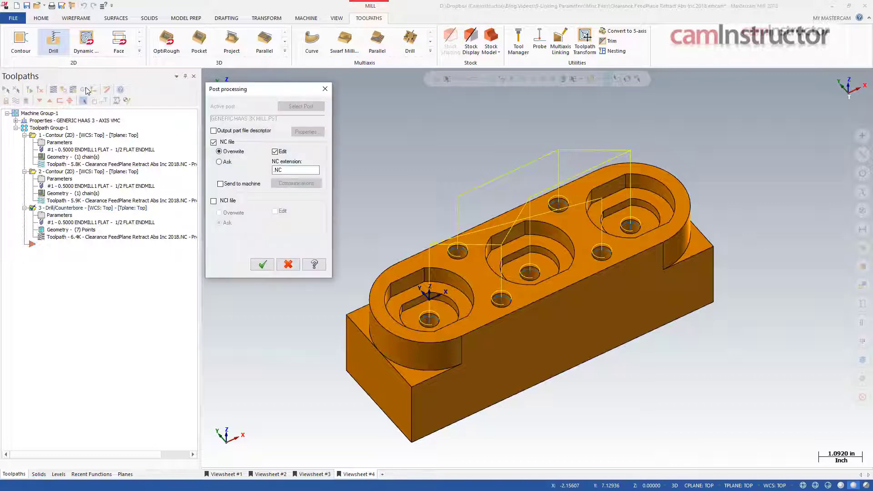
pyautogui.click(262, 265)
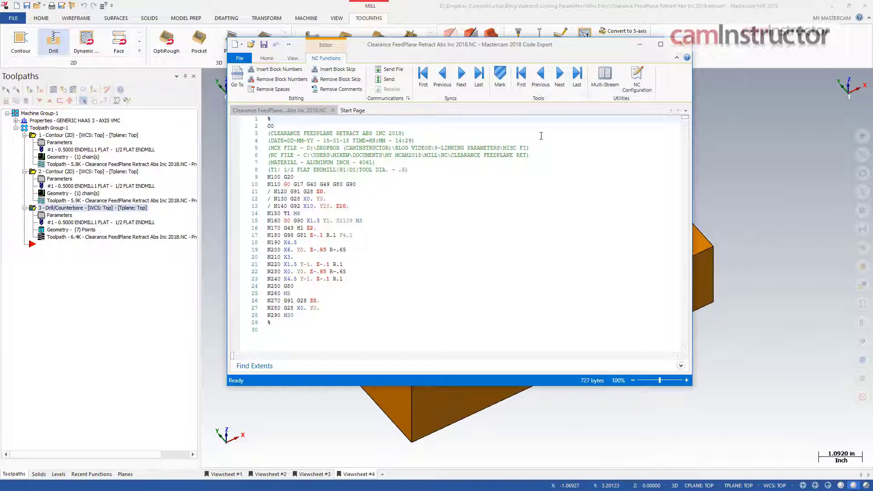
pyautogui.click(681, 44)
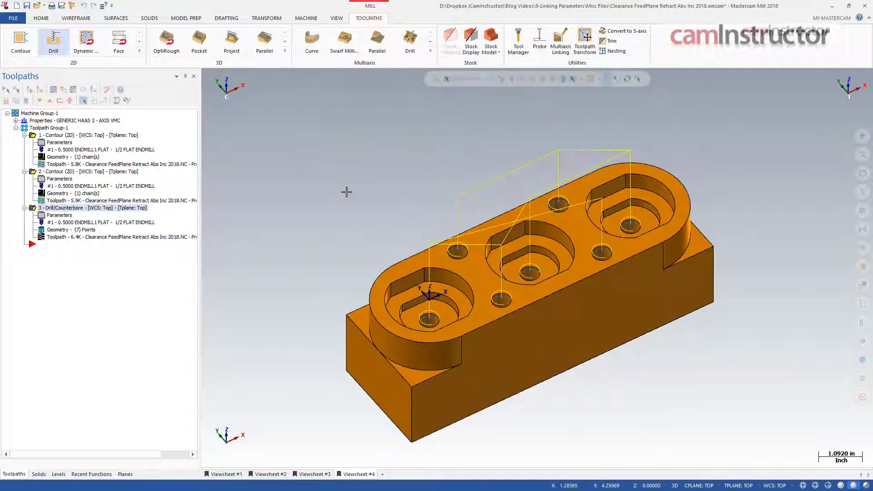